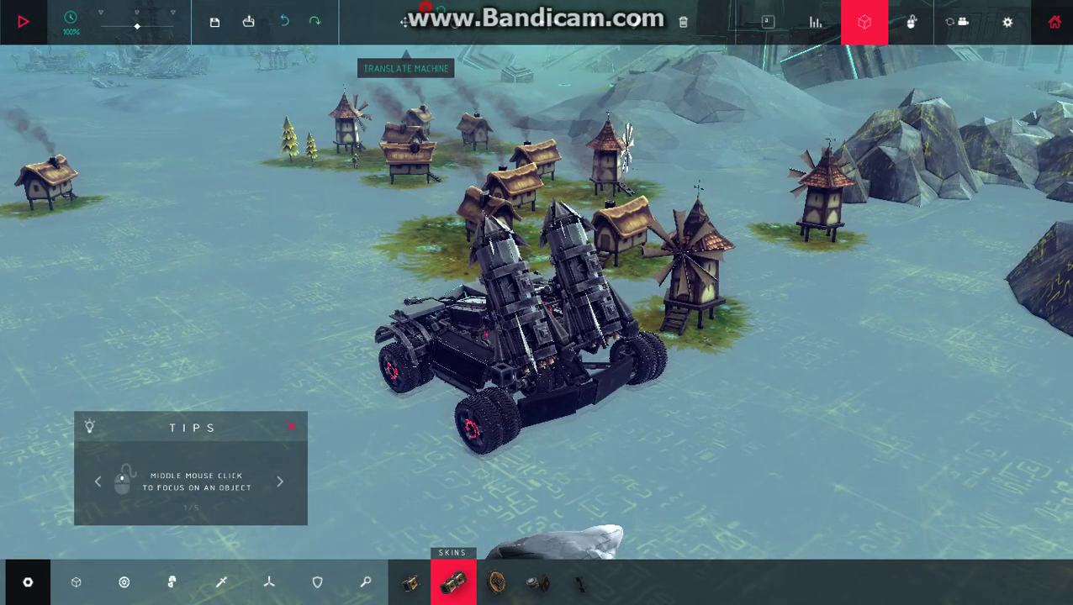
# Start the spiked missile car's simulation and slow down the time scale
pyautogui.click(292, 427)
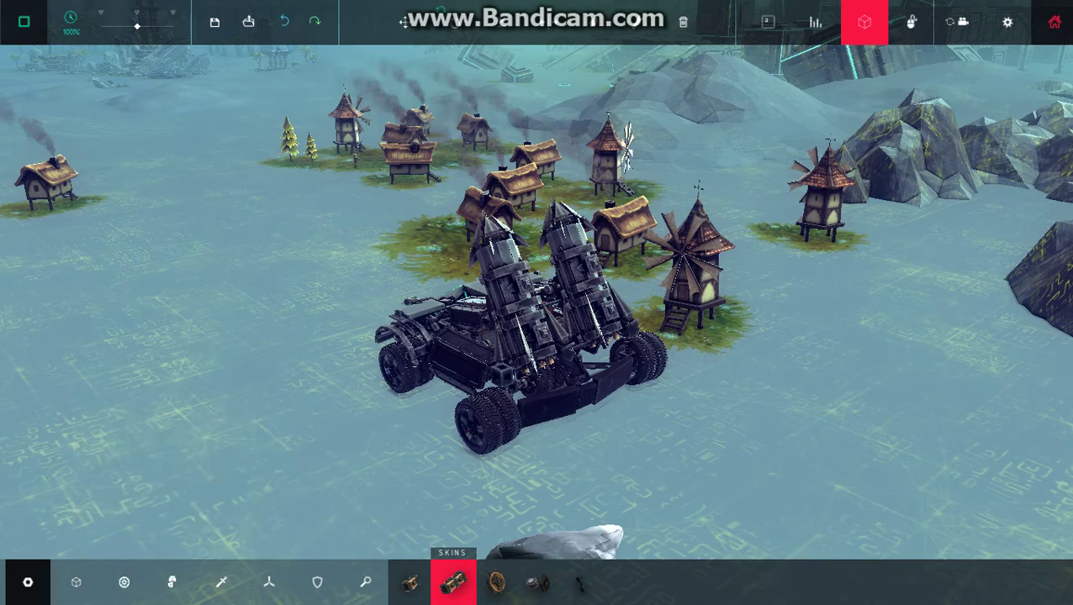
pyautogui.press('space')
pyautogui.moveTo(137, 26); pyautogui.dragTo(122, 26)
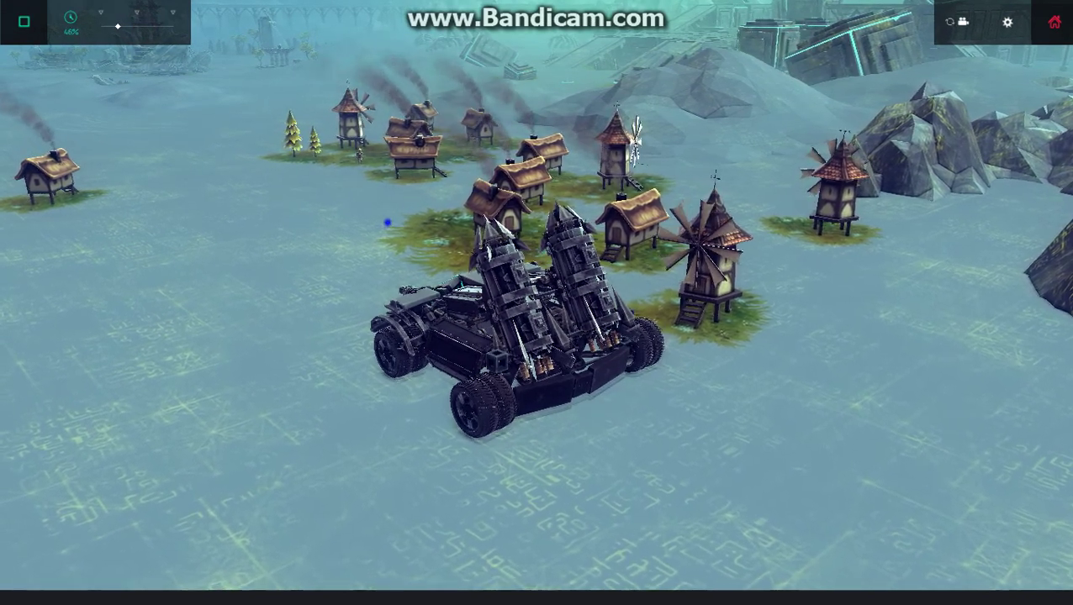
# Circle the car facing the village, fire its flamethrowers, then watch from above
pyautogui.moveTo(538, 302); pyautogui.dragTo(337, 303)
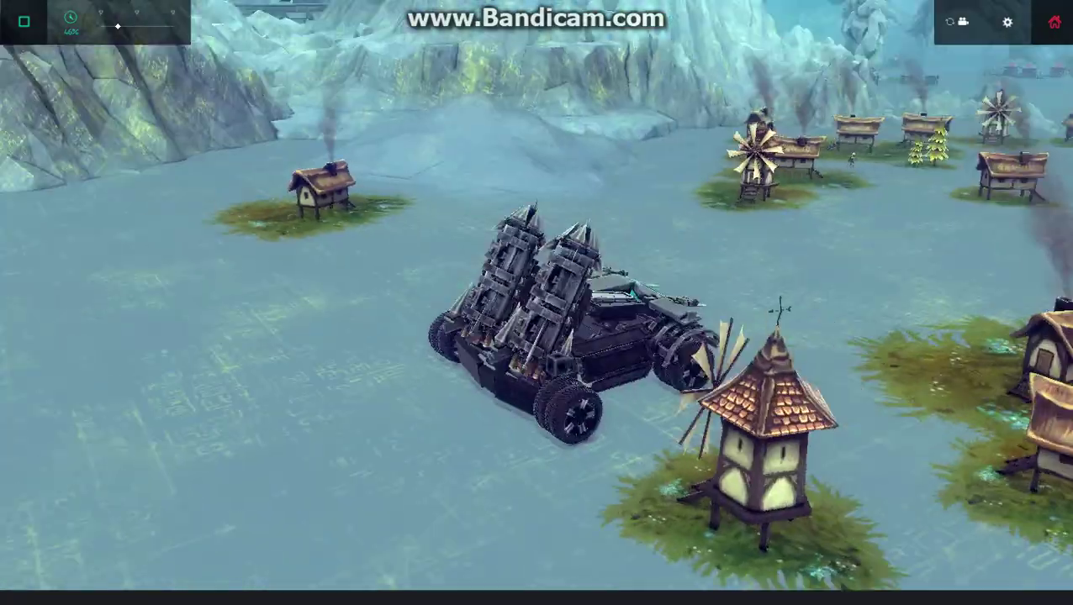
pyautogui.moveTo(539, 302); pyautogui.dragTo(420, 303)
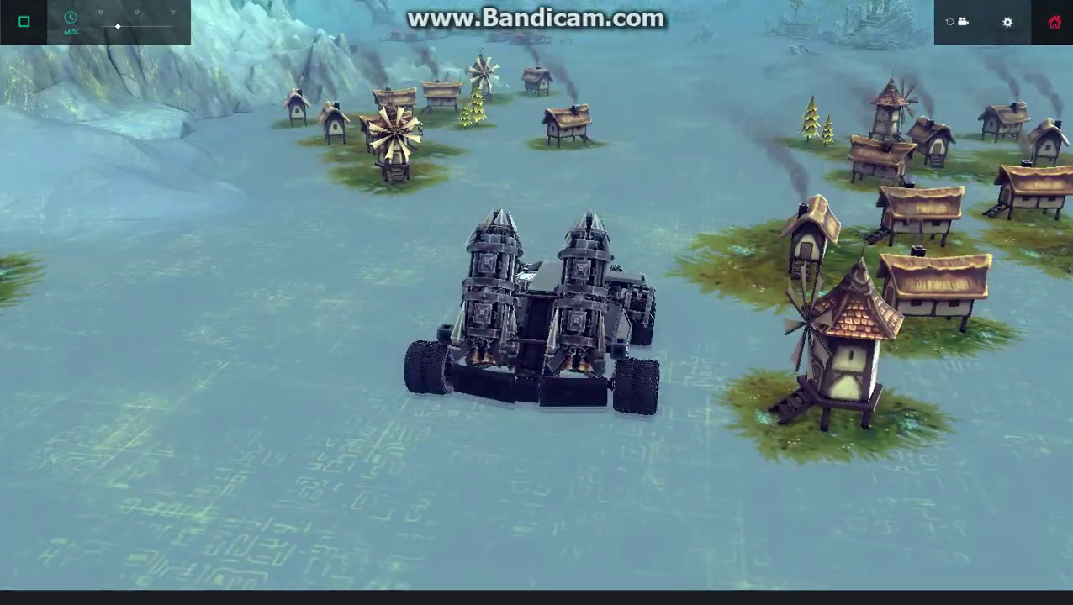
pyautogui.moveTo(538, 303); pyautogui.dragTo(336, 303)
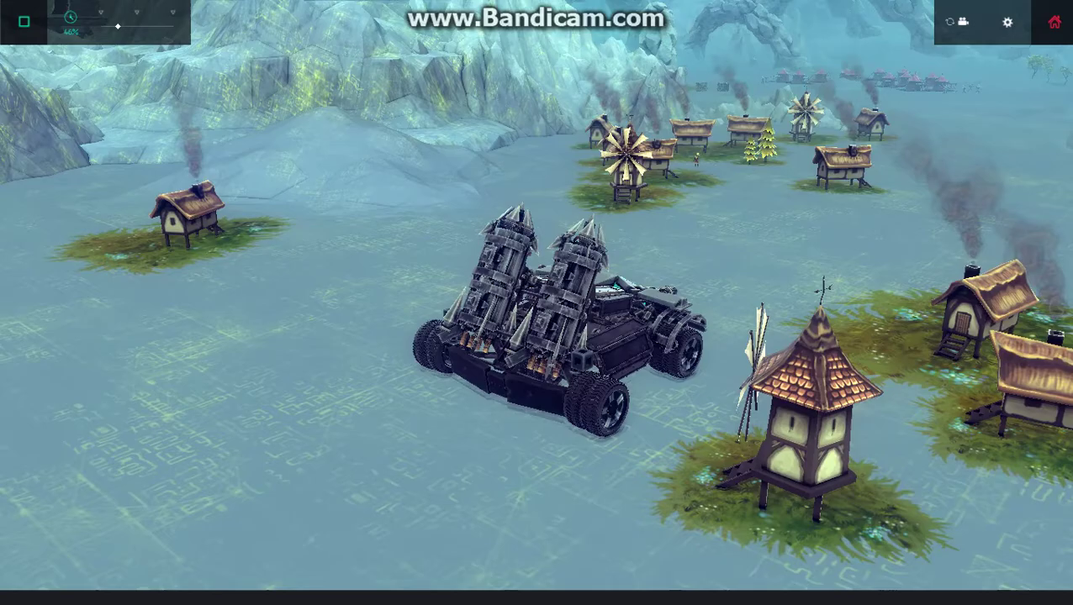
pyautogui.moveTo(538, 302); pyautogui.dragTo(378, 303)
pyautogui.press('y')
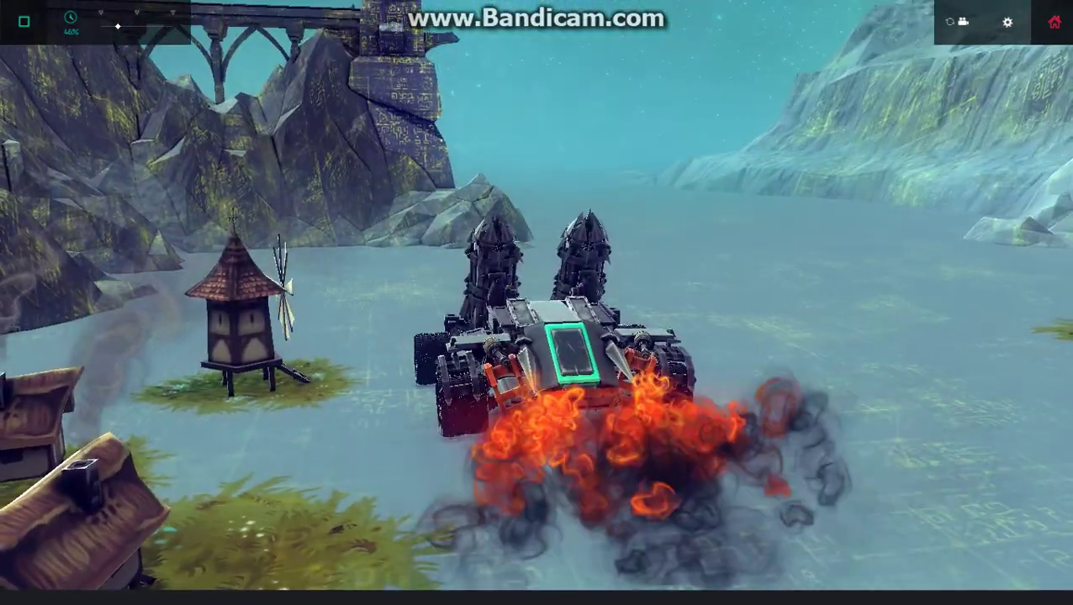
pyautogui.moveTo(538, 303); pyautogui.dragTo(470, 303)
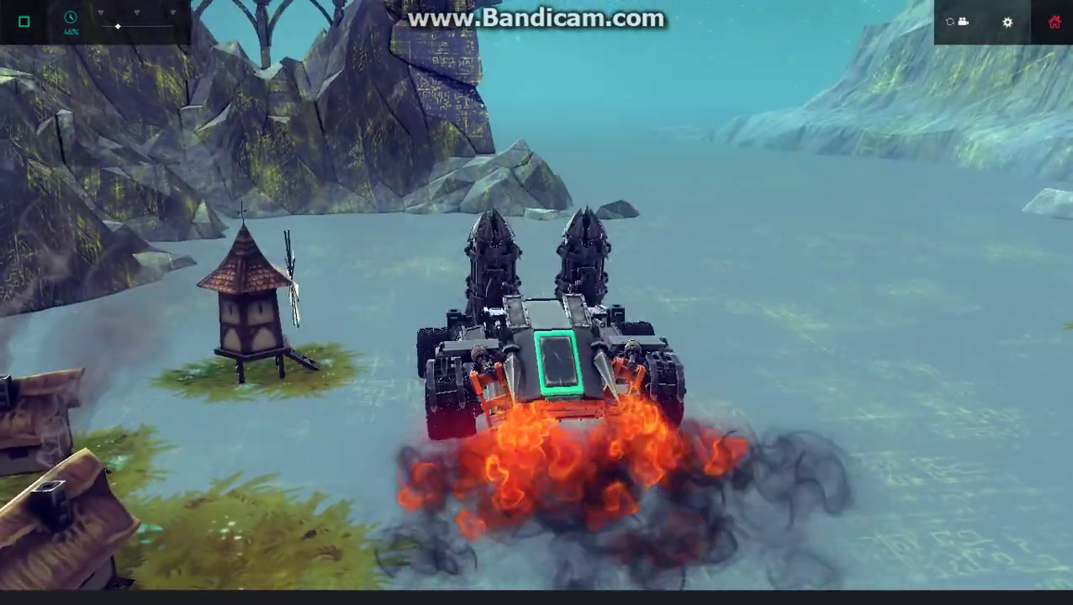
pyautogui.moveTo(538, 303); pyautogui.dragTo(336, 302)
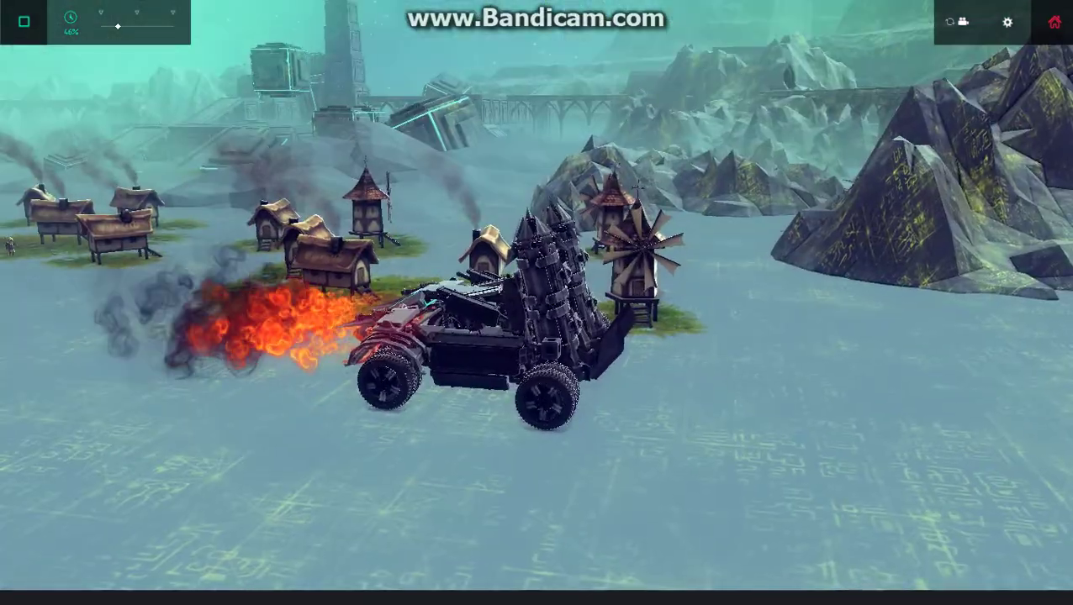
pyautogui.moveTo(549, 316); pyautogui.dragTo(420, 210)
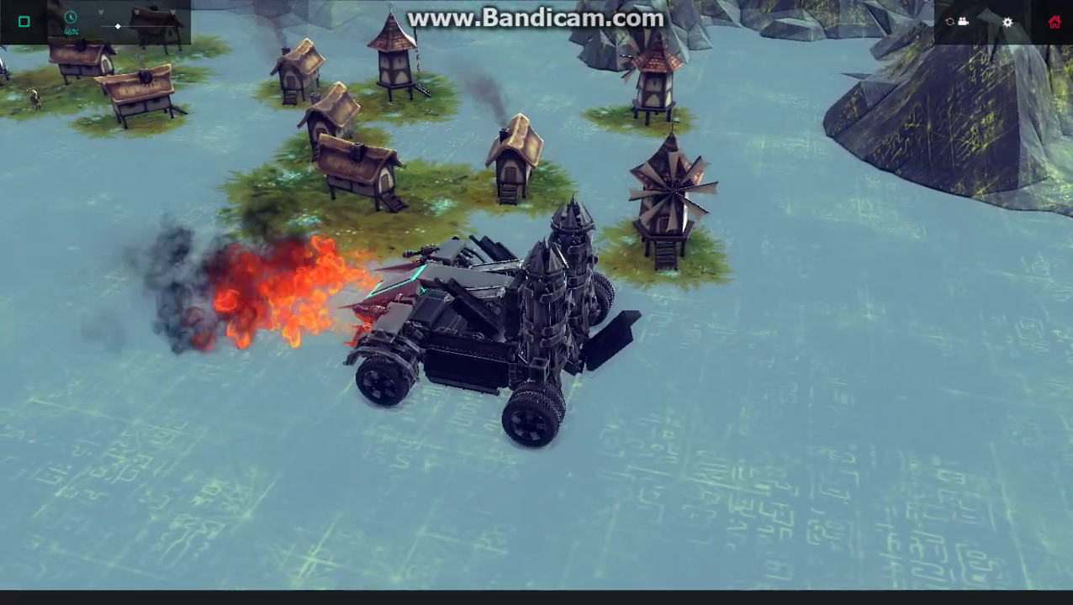
# Reset the camera view and turn on GOD invincibility in Settings
pyautogui.click(1007, 22)
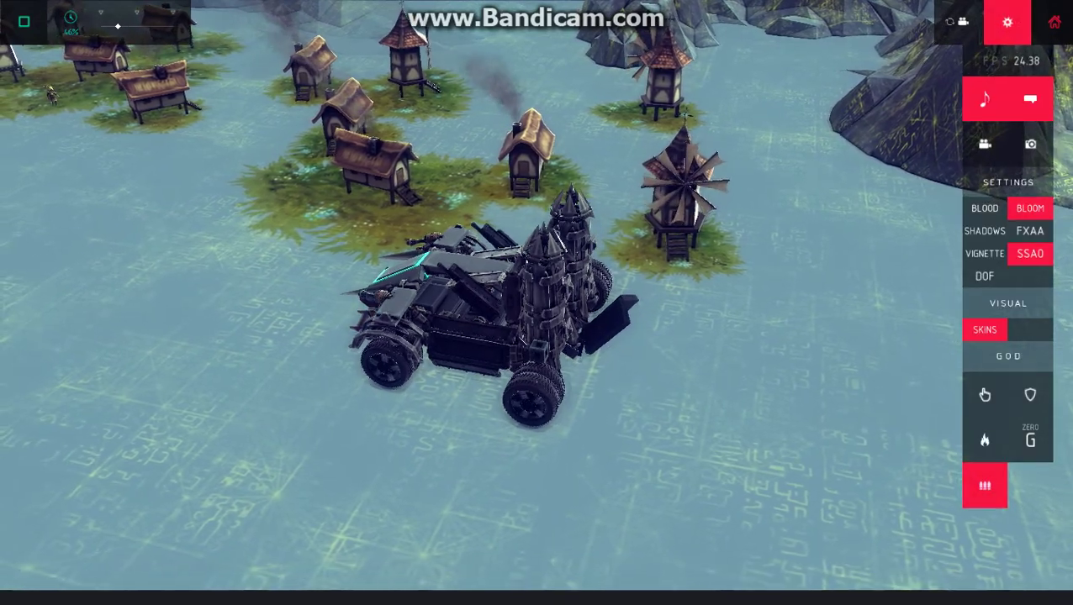
pyautogui.click(959, 68)
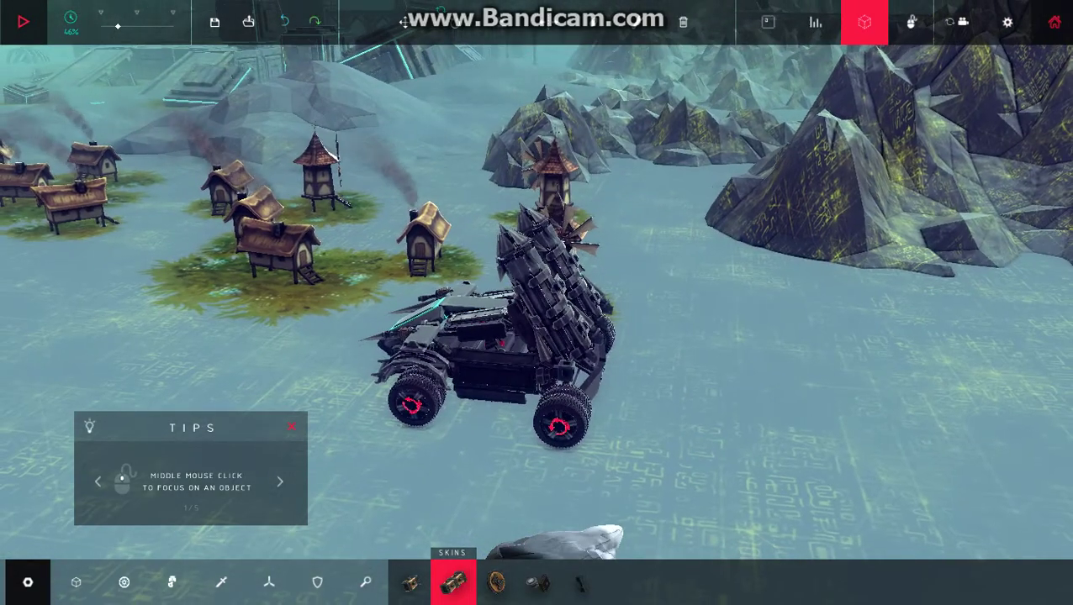
pyautogui.click(1007, 22)
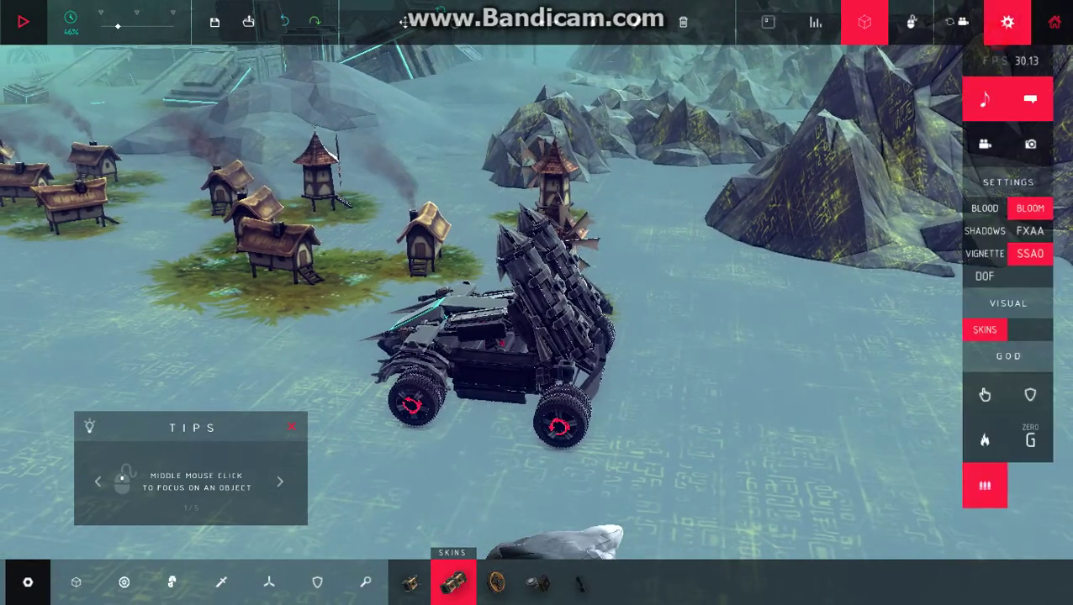
pyautogui.click(1030, 394)
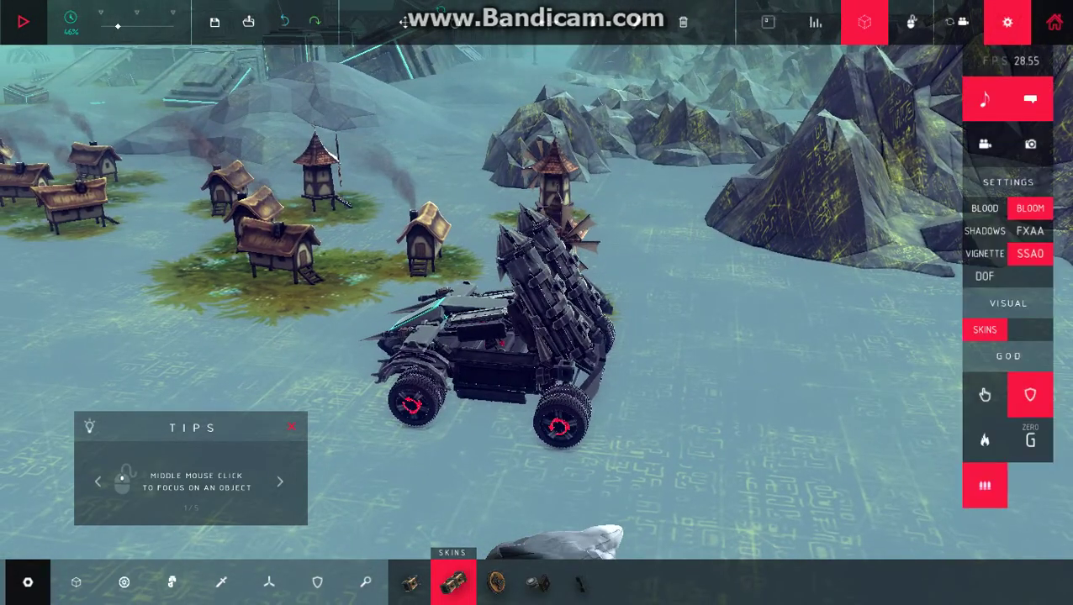
pyautogui.click(1008, 21)
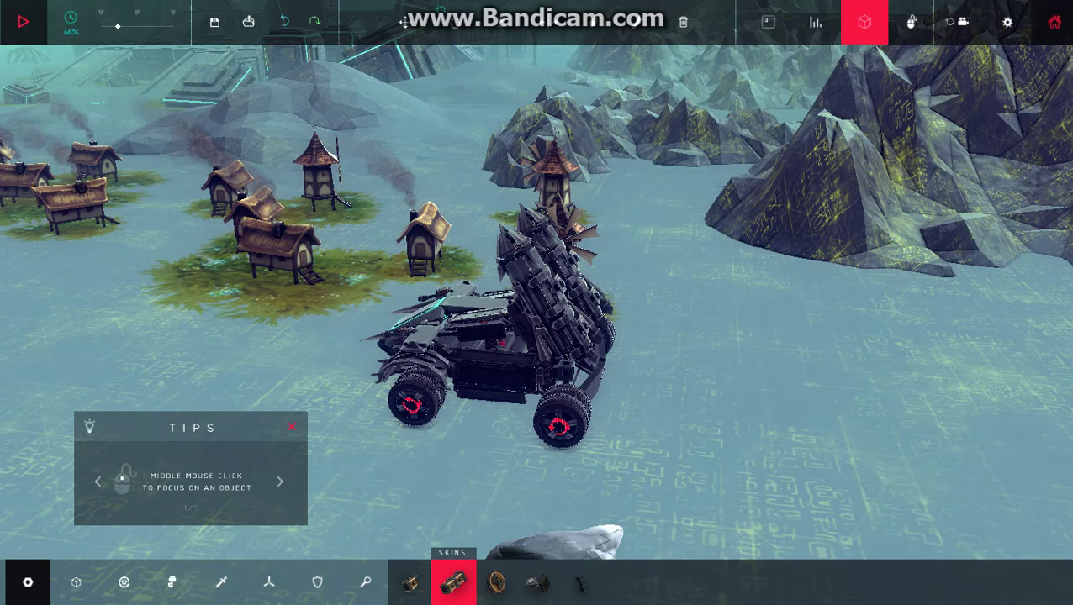
# Start a run with god tools on and fire the flamethrower with mountains behind
pyautogui.press('space')
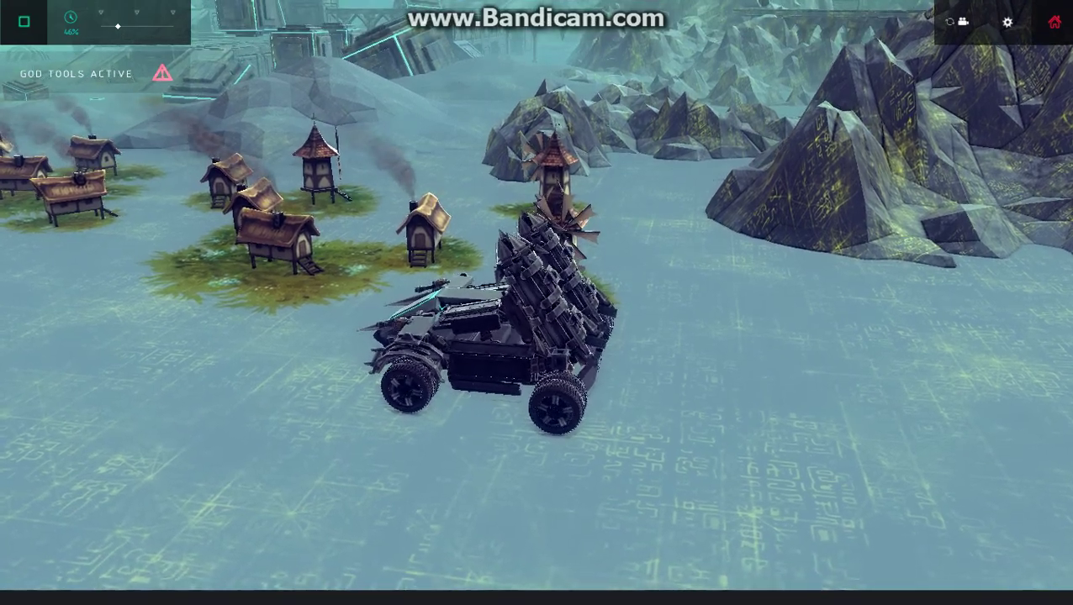
pyautogui.moveTo(538, 336); pyautogui.dragTo(421, 336)
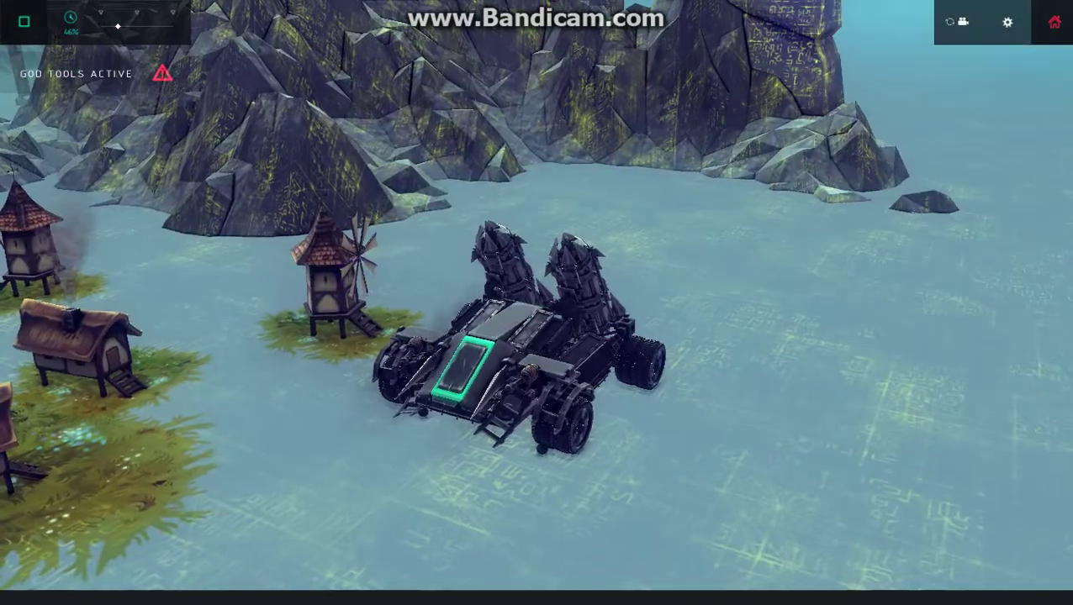
pyautogui.moveTo(539, 336); pyautogui.dragTo(471, 336)
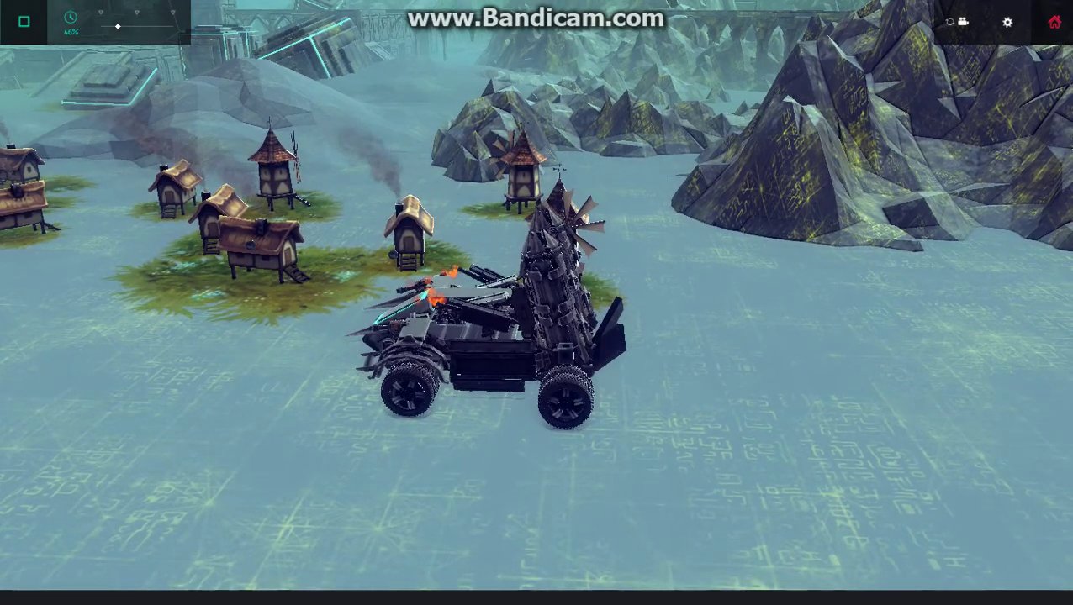
pyautogui.moveTo(673, 336); pyautogui.dragTo(504, 337)
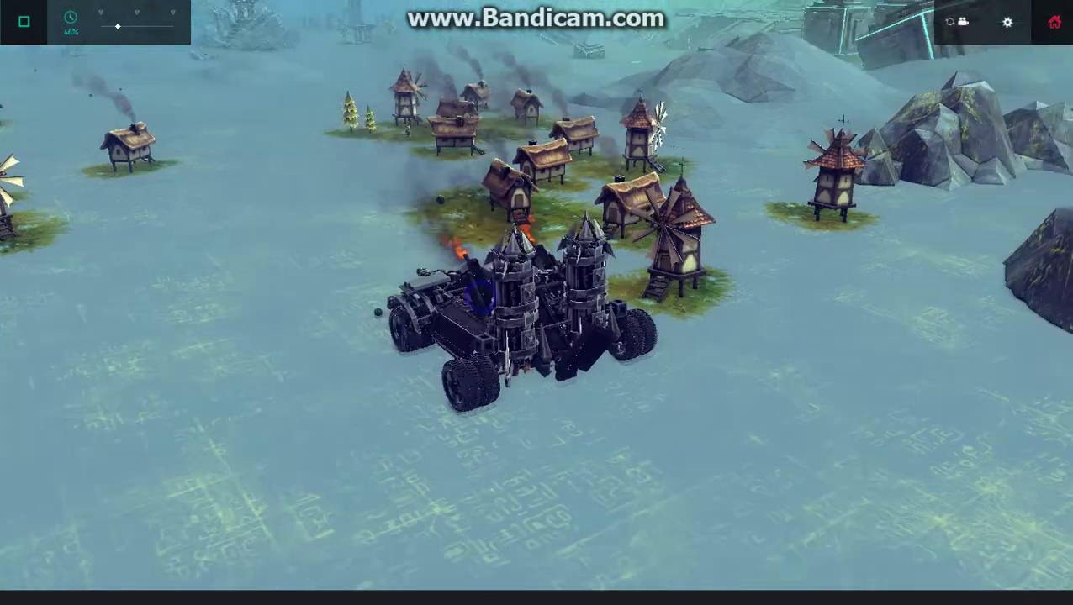
pyautogui.moveTo(673, 336); pyautogui.dragTo(504, 336)
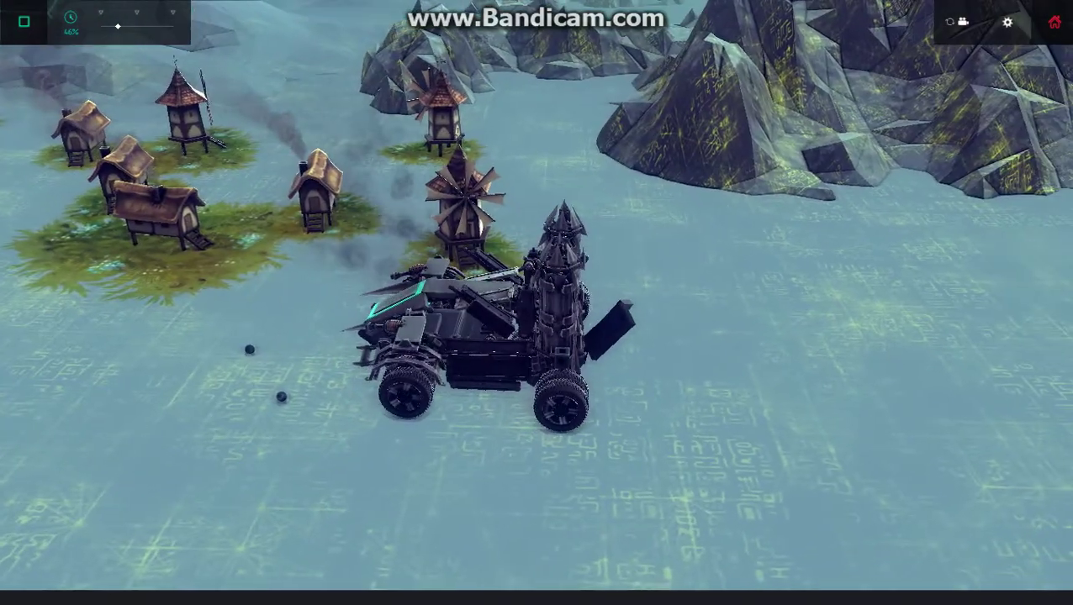
pyautogui.press('y')
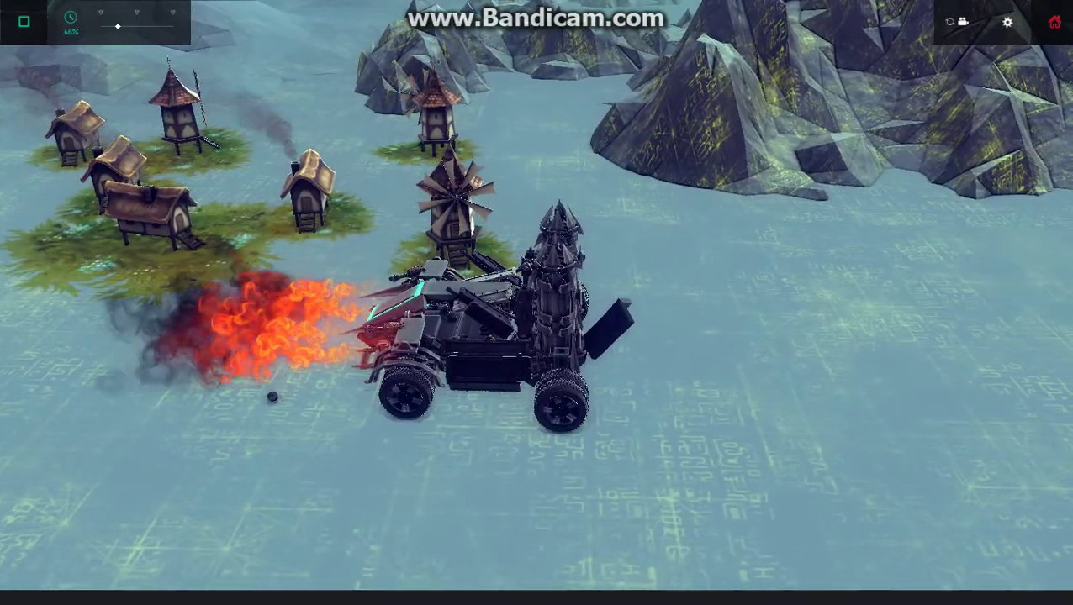
# Launch the rocket tower upward, watching from behind the car
pyautogui.moveTo(673, 337); pyautogui.dragTo(505, 336)
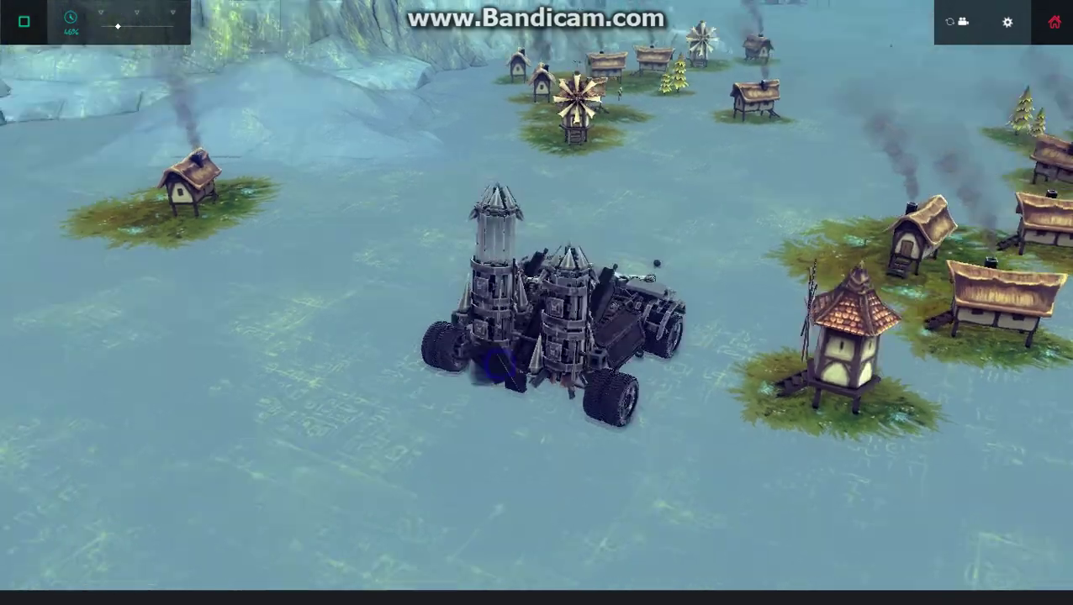
pyautogui.press('c')
pyautogui.moveTo(673, 336)
pyautogui.mouseDown()
pyautogui.moveTo(588, 252)
pyautogui.moveTo(589, 463)
pyautogui.mouseUp()
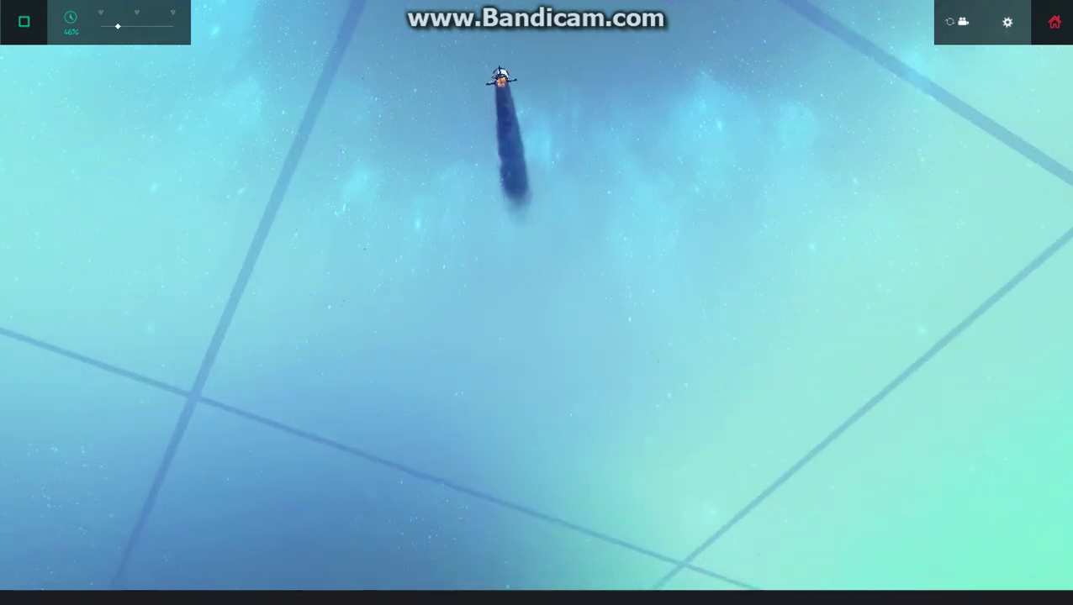
# Lock the camera onto the rocket and track its flight over the mountains
pyautogui.press('c')
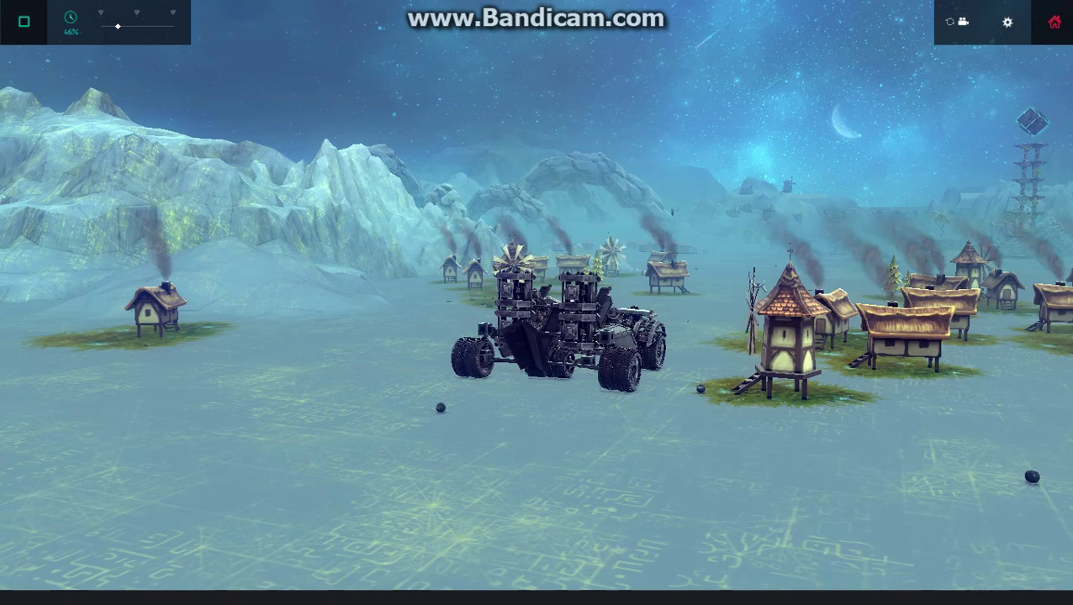
# Stop the run so the car resets for another rocket launch
pyautogui.press('space')
pyautogui.press('space')
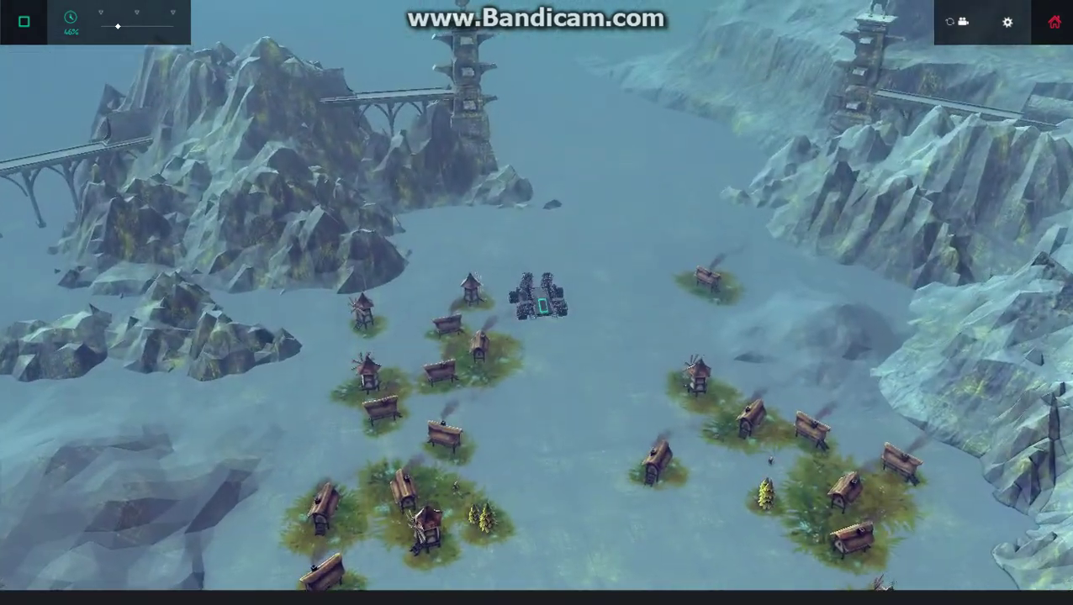
pyautogui.scroll(5, 538, 298)
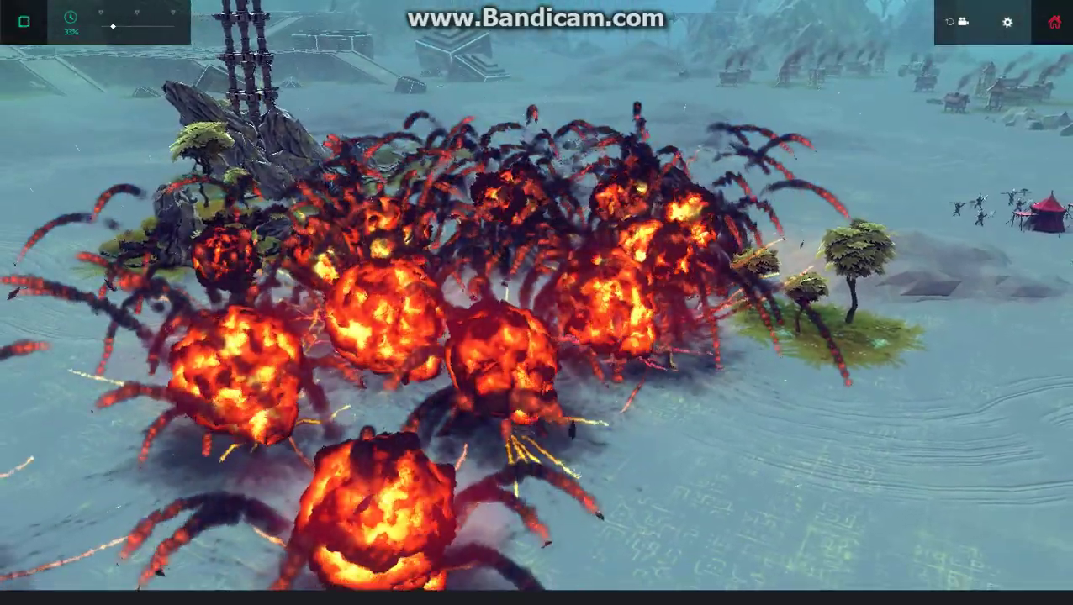
# Stop the run to reset the buggy to its intact state
pyautogui.press('space')
pyautogui.press('space')
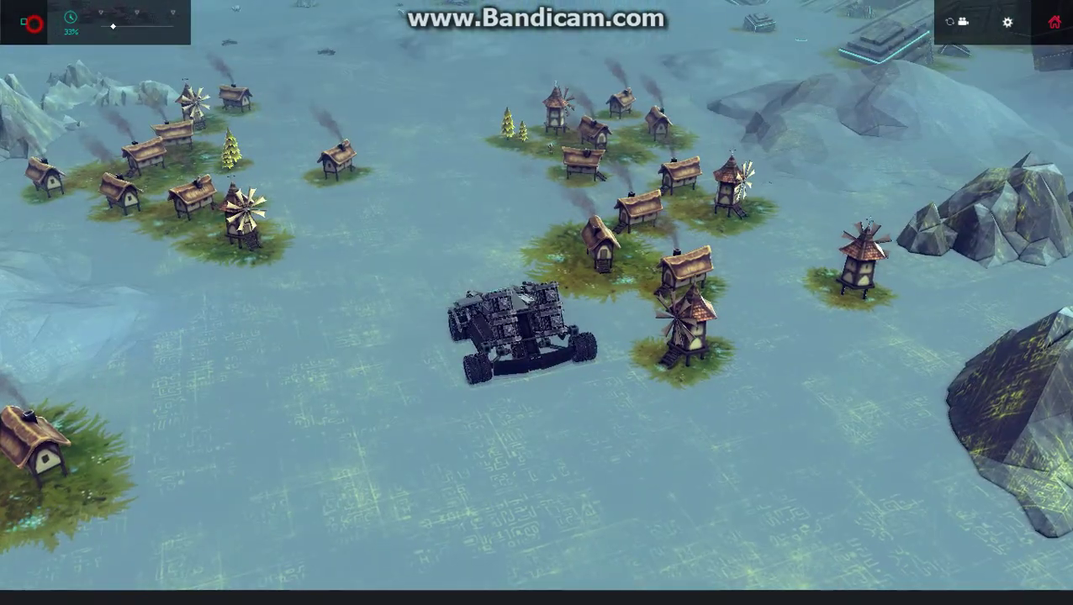
# Restart the run, view the car from above, and drive forward firing rockets
pyautogui.press('space')
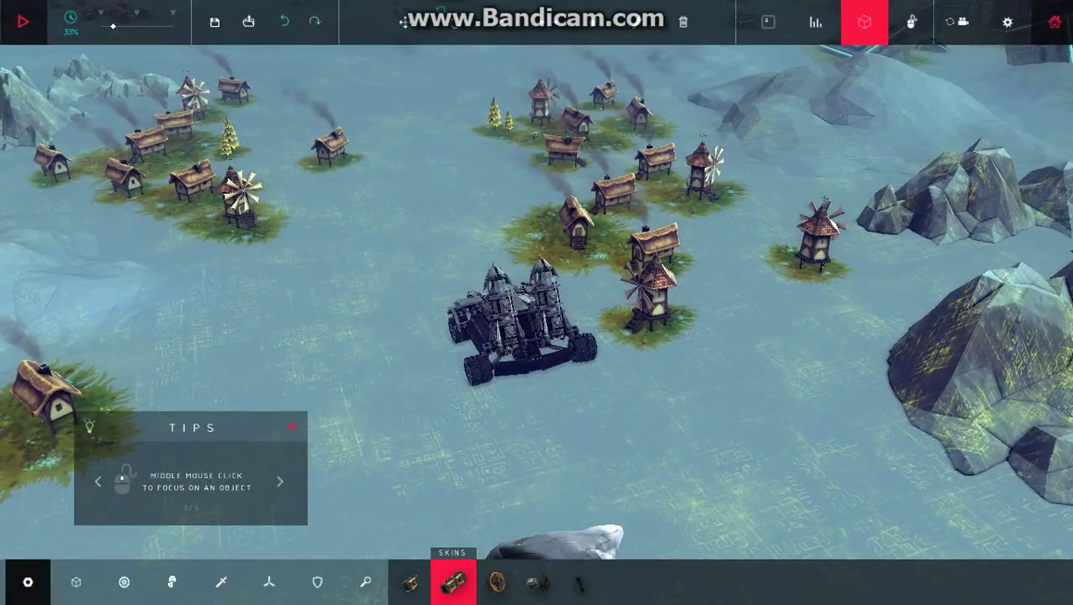
pyautogui.press('space')
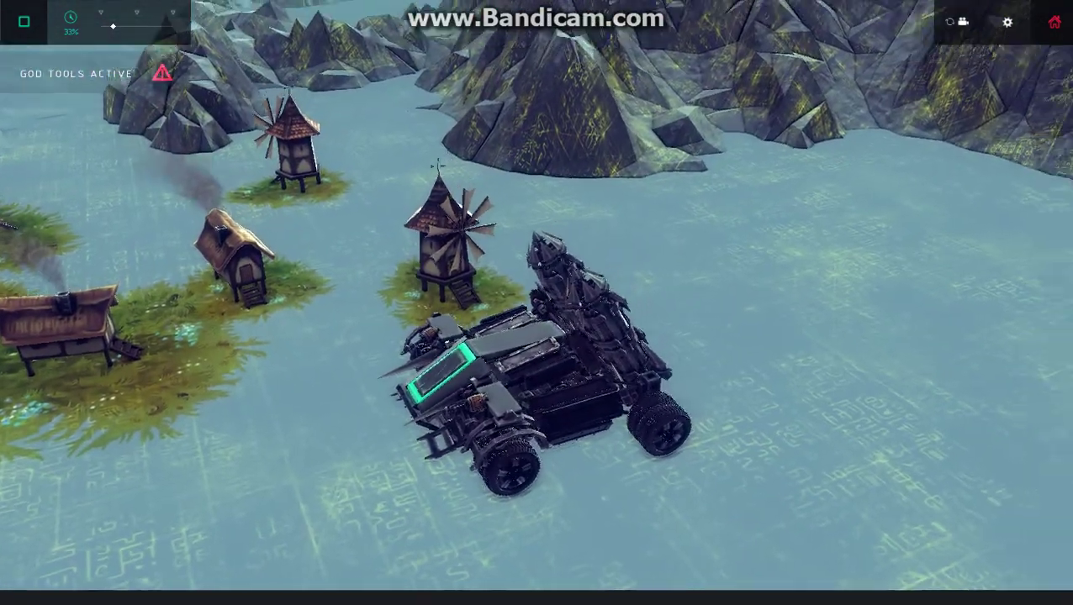
pyautogui.moveTo(462, 143); pyautogui.dragTo(672, 252)
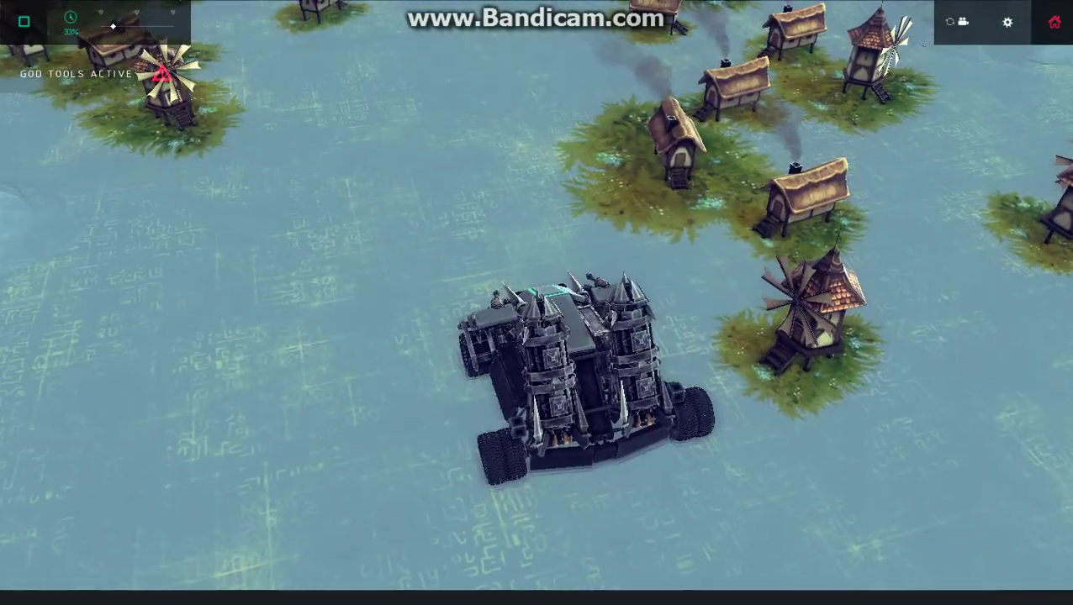
pyautogui.press('Up')
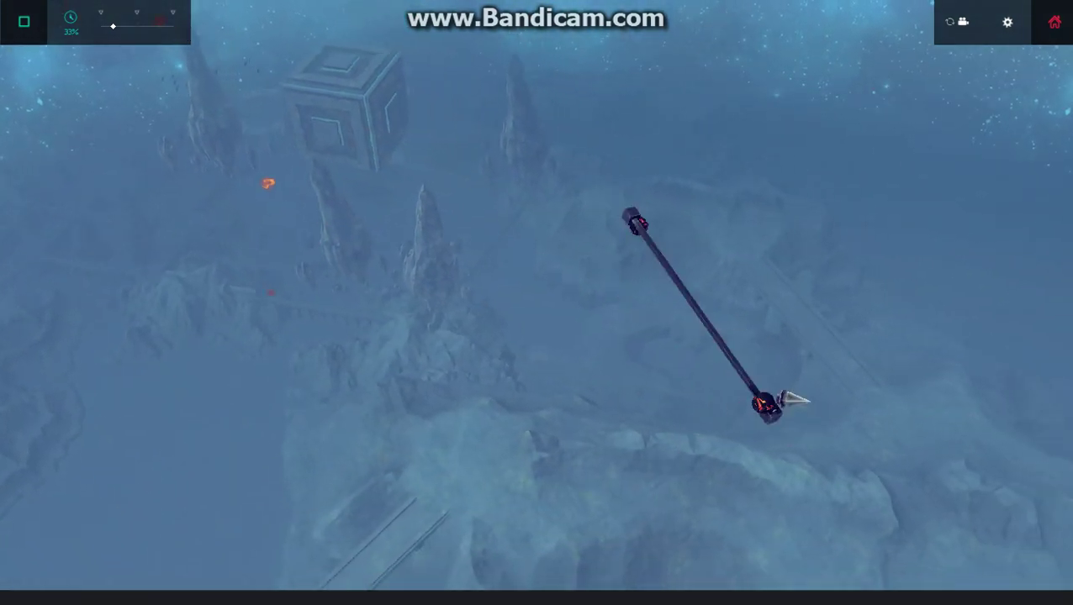
pyautogui.press('space')
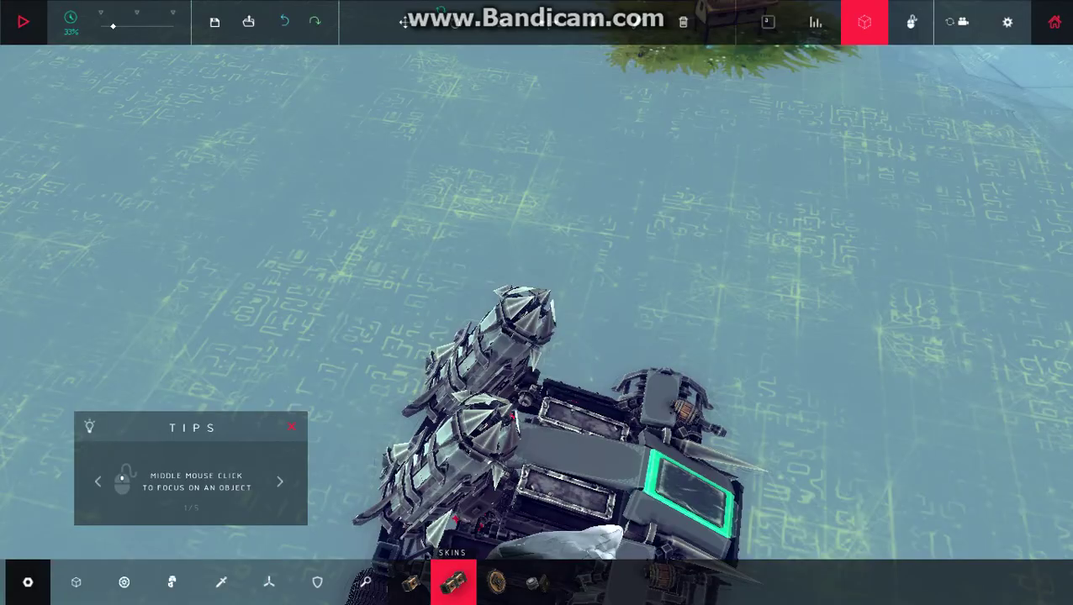